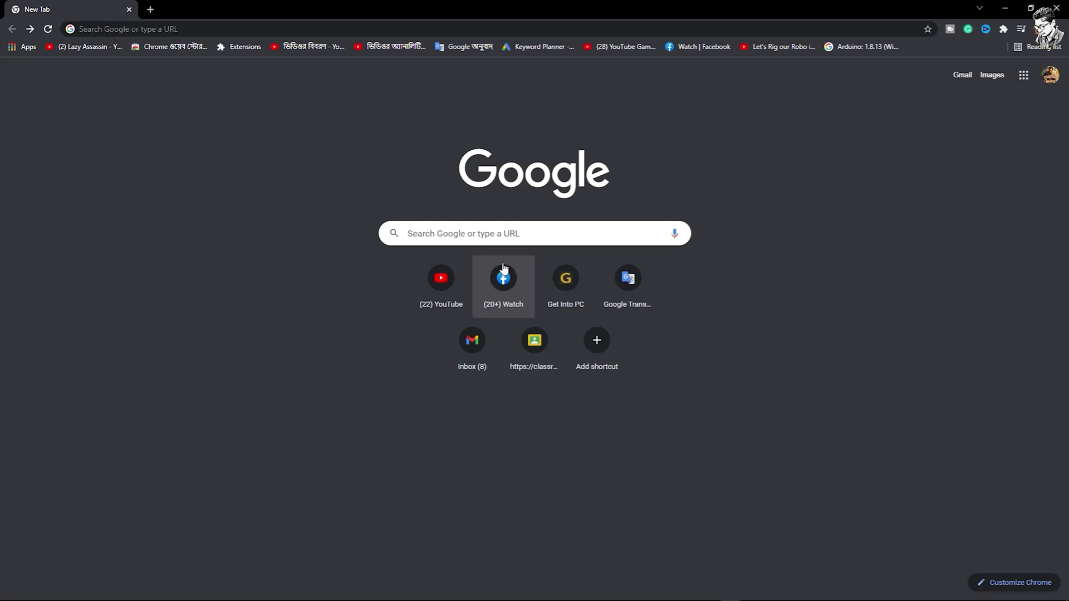
# Step: Search Google for 'bensound' and open the 'Royalty Free Music by Bensound' result
pyautogui.click(488, 236)
pyautogui.write('ben')
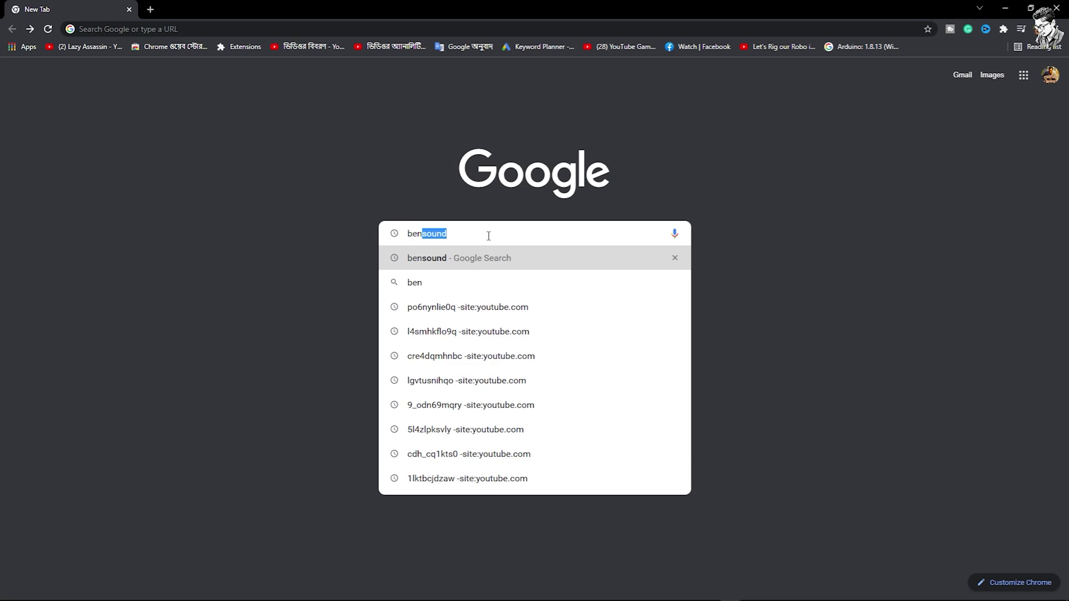
pyautogui.write('sound')
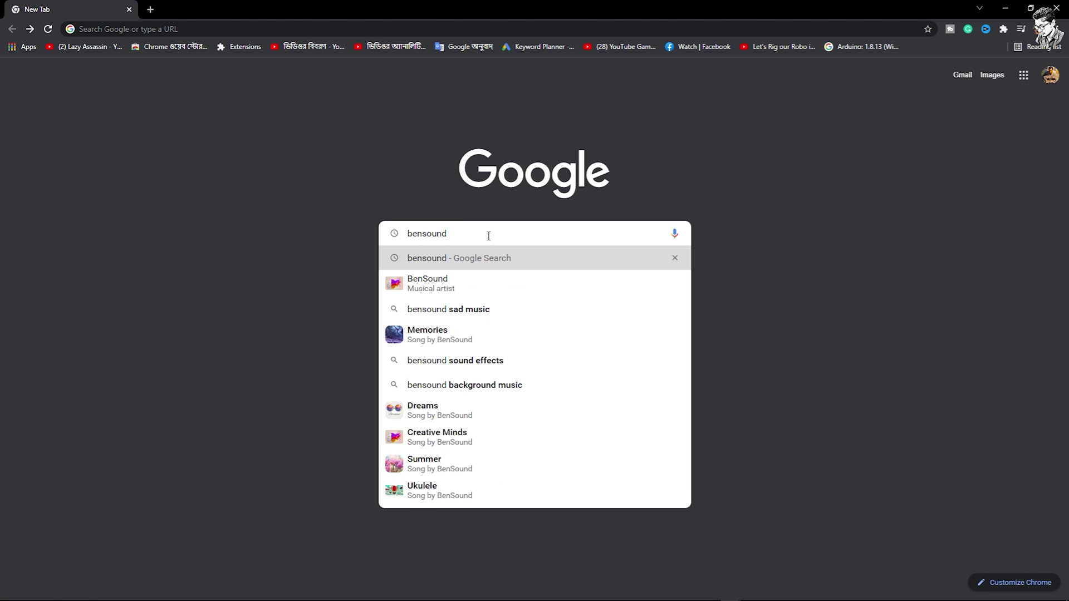
pyautogui.press('Return')
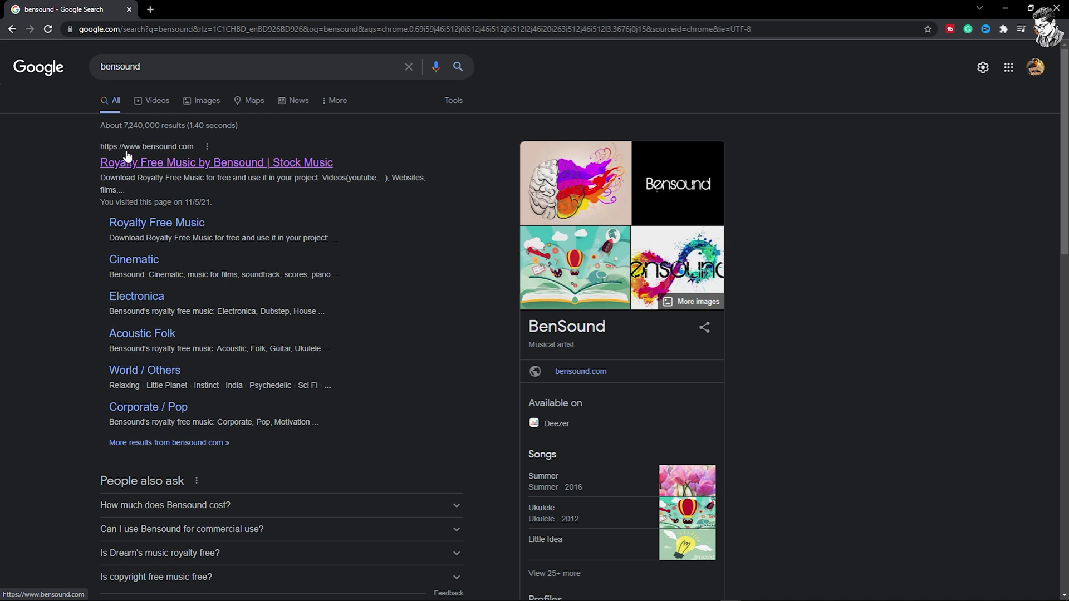
pyautogui.click(198, 170)
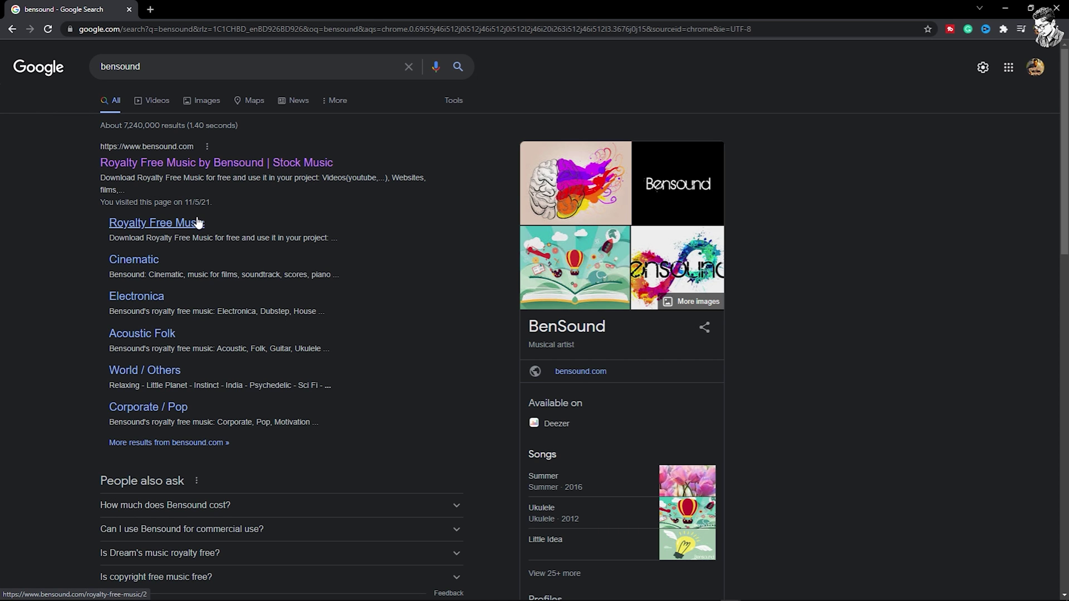
pyautogui.click(185, 167)
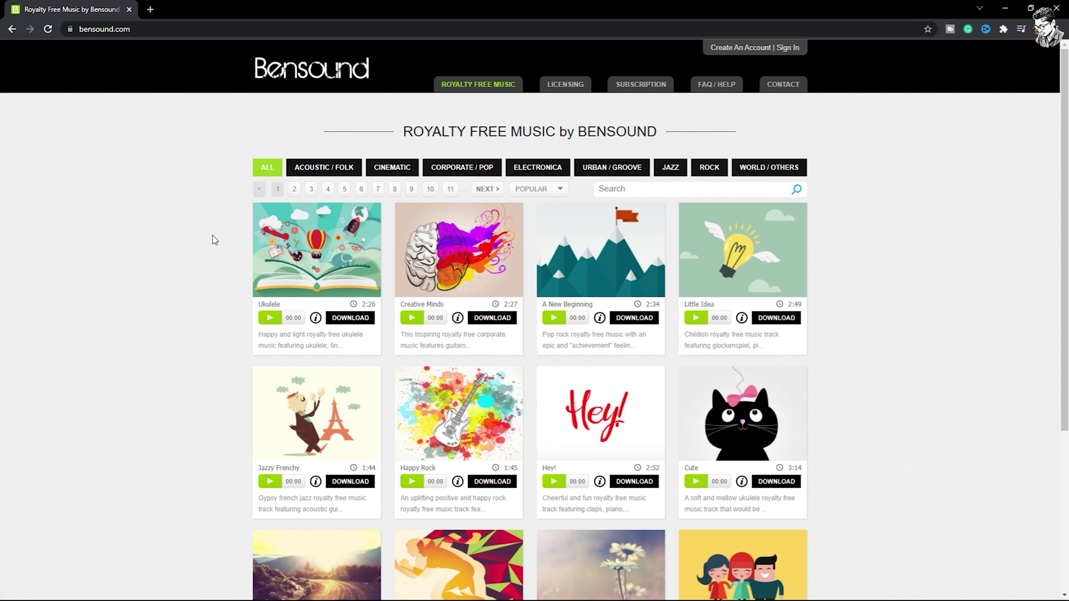
# Step: Bring up the download licence popup for the Ukulele track from the music grid
pyautogui.scroll(-4, 950, 327)
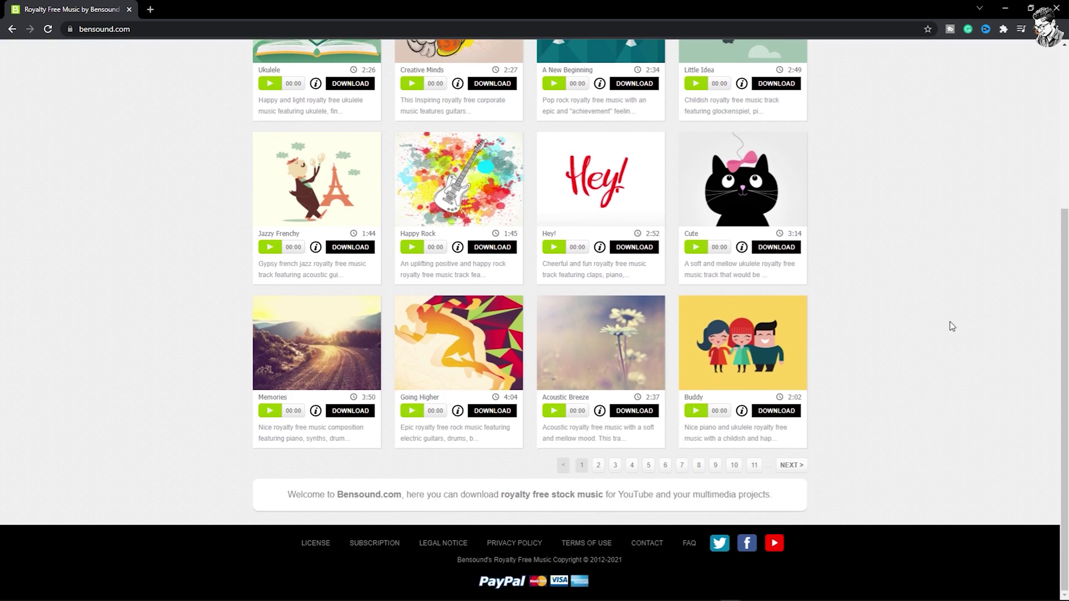
pyautogui.scroll(4, 950, 327)
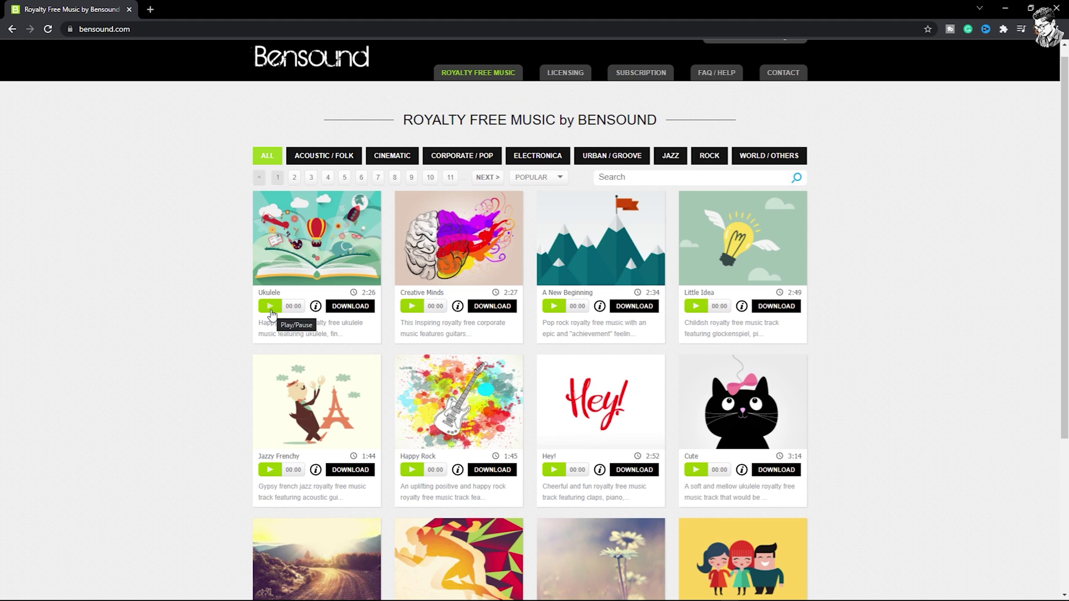
pyautogui.click(350, 308)
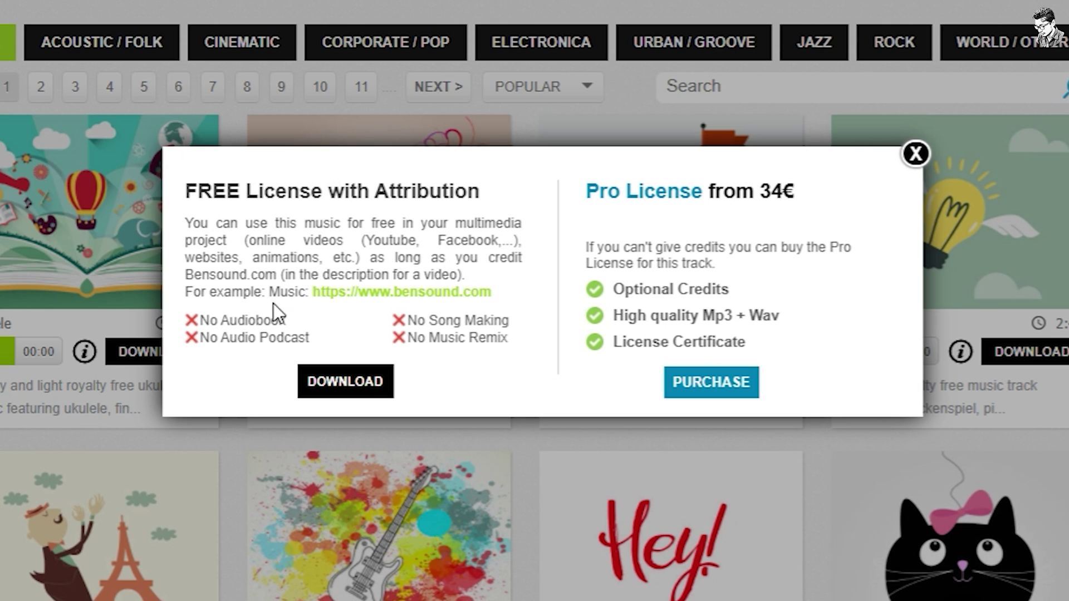
pyautogui.moveTo(269, 291); pyautogui.dragTo(495, 291)
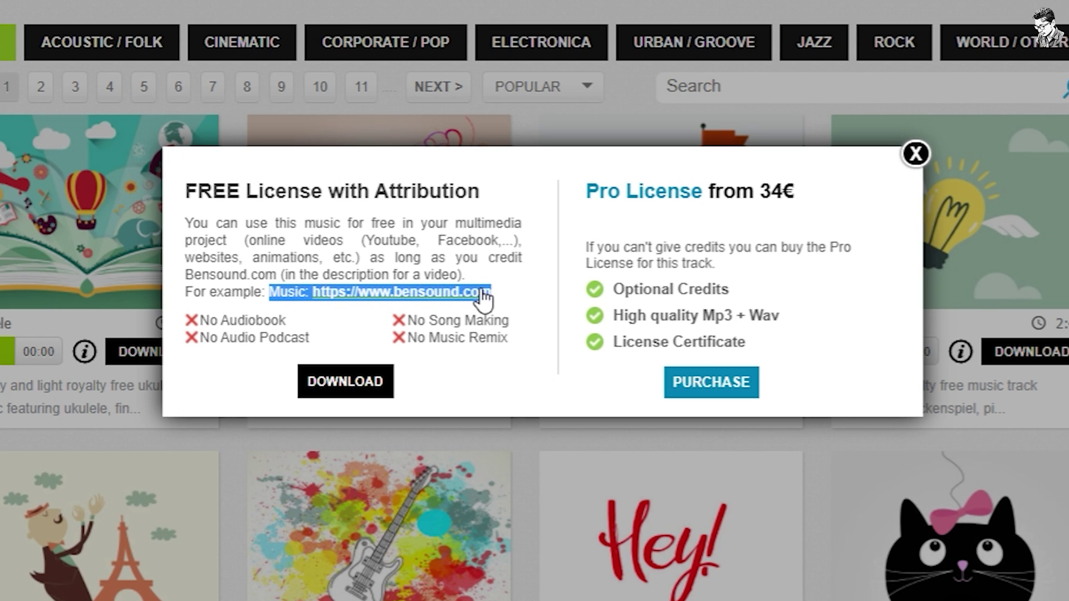
pyautogui.rightClick(480, 288)
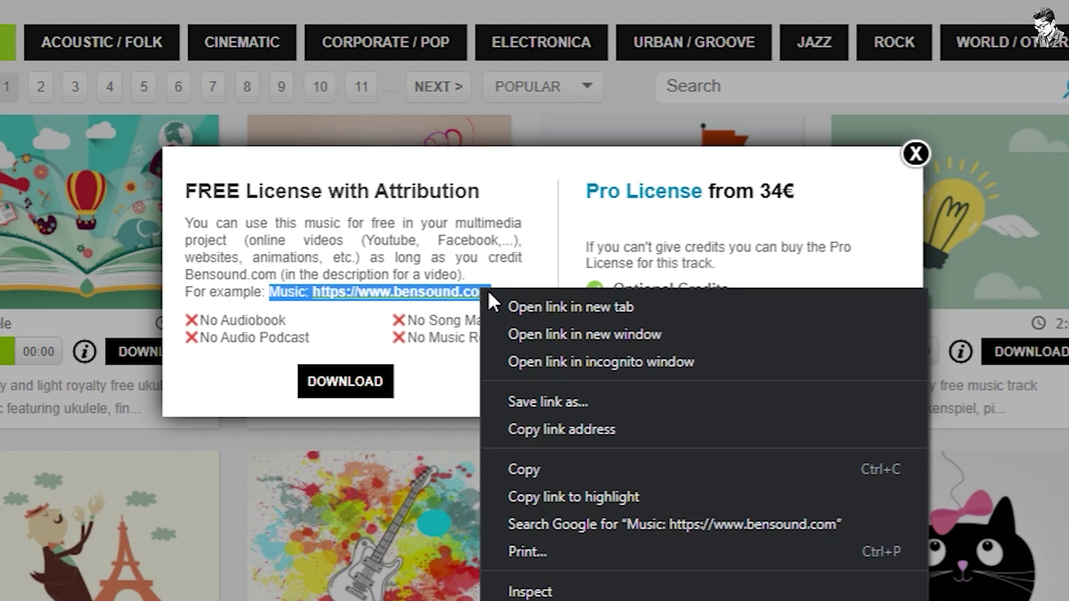
pyautogui.click(521, 477)
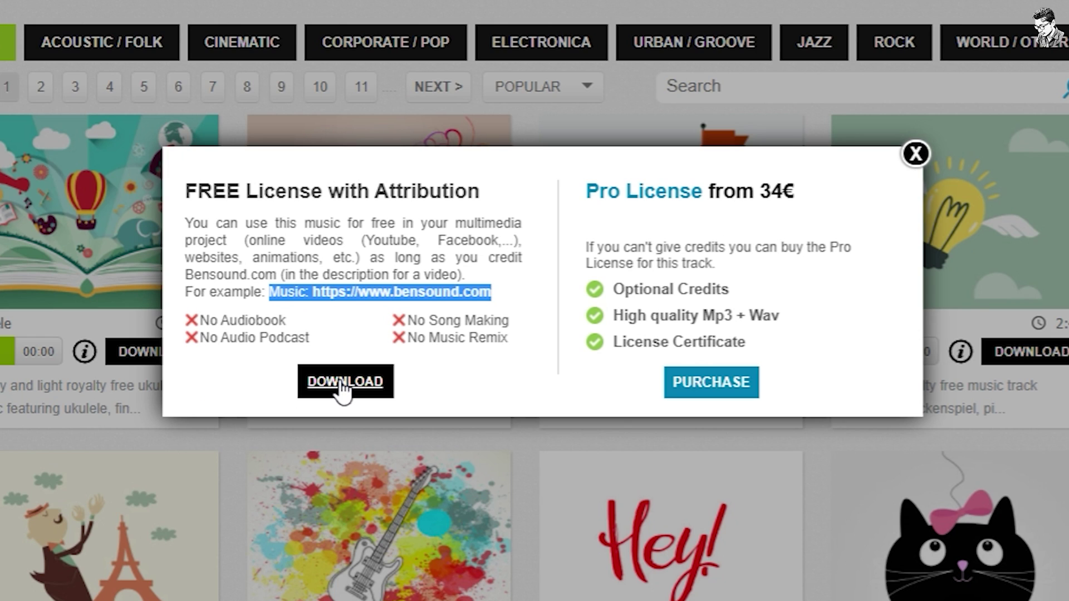
pyautogui.rightClick(293, 292)
pyautogui.click(319, 311)
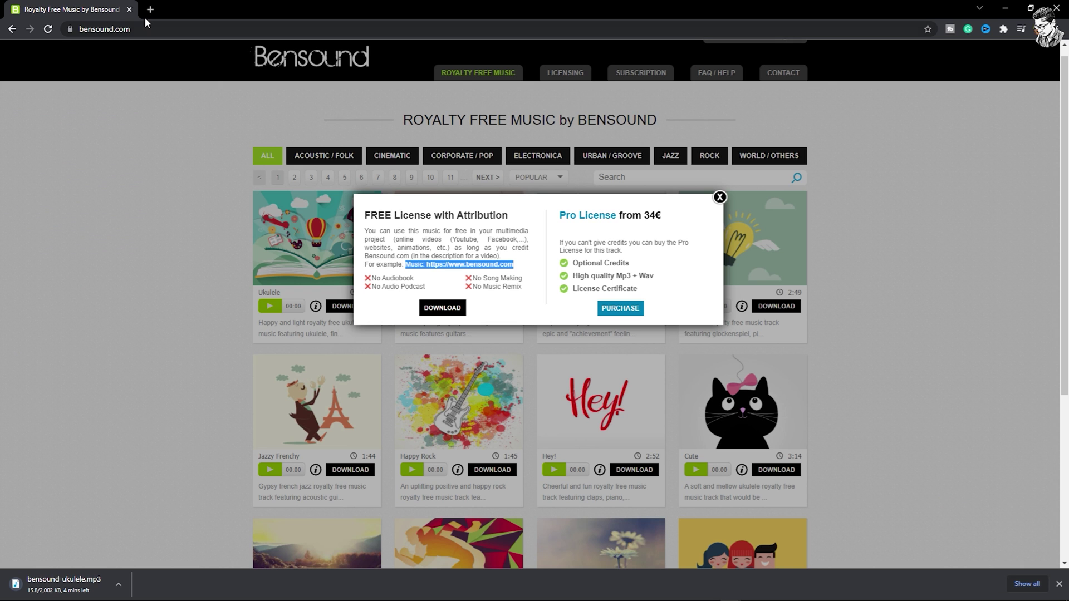
# Step: Go to youtube.com in a new tab and open YouTube Studio's Content list
pyautogui.click(150, 10)
pyautogui.write('youtube.com')
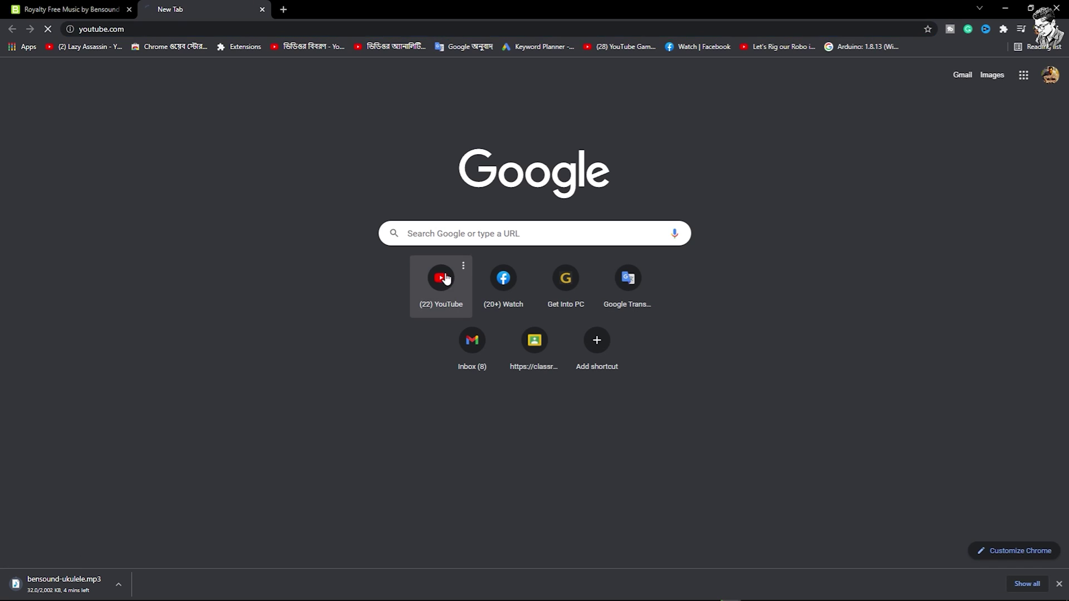
pyautogui.press('Return')
pyautogui.click(1035, 55)
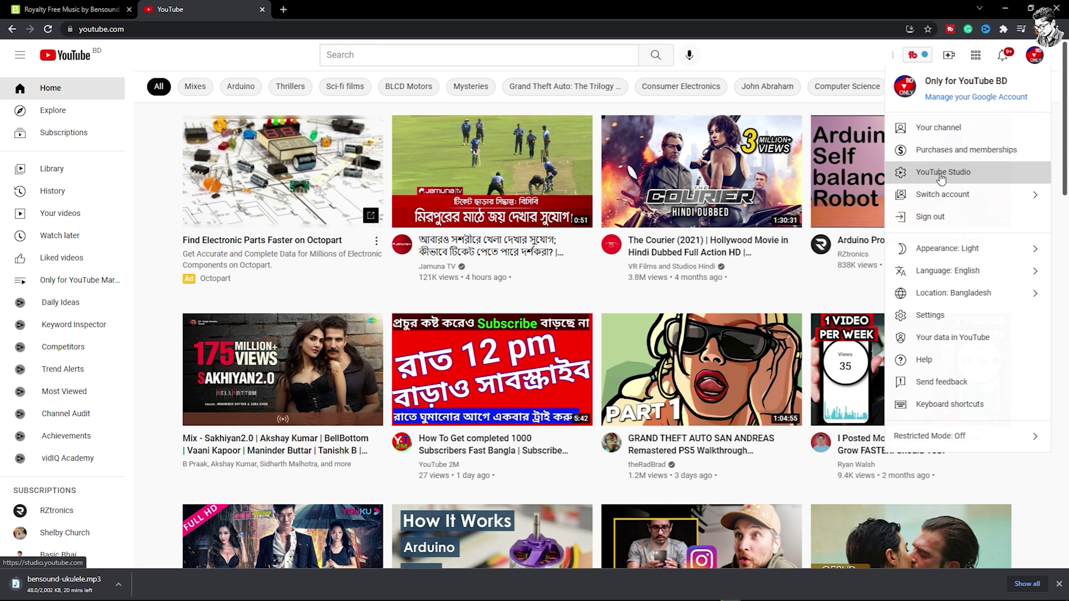
pyautogui.click(941, 175)
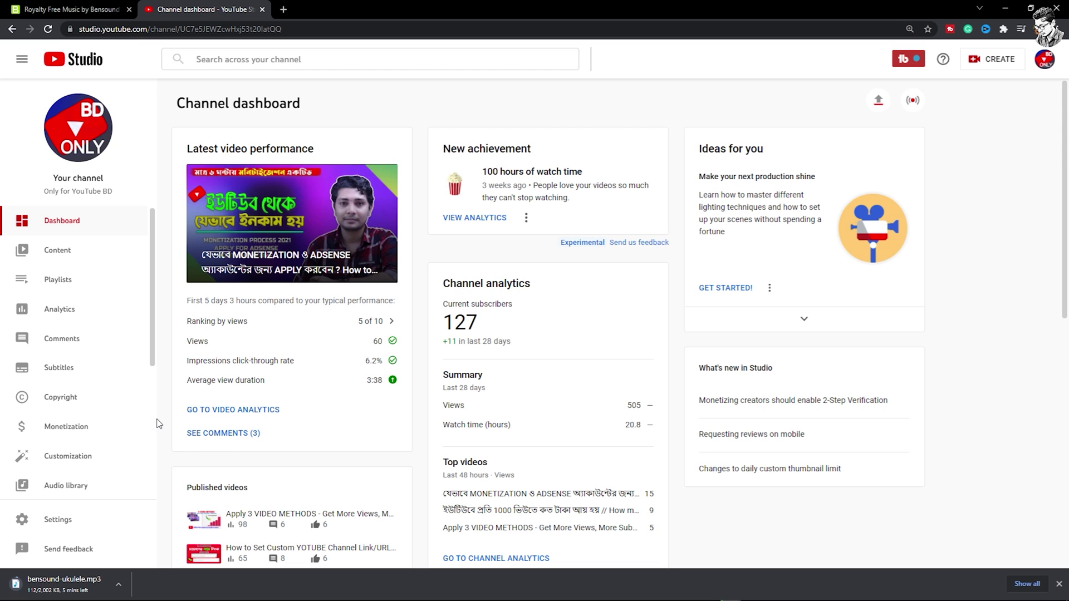
pyautogui.click(72, 255)
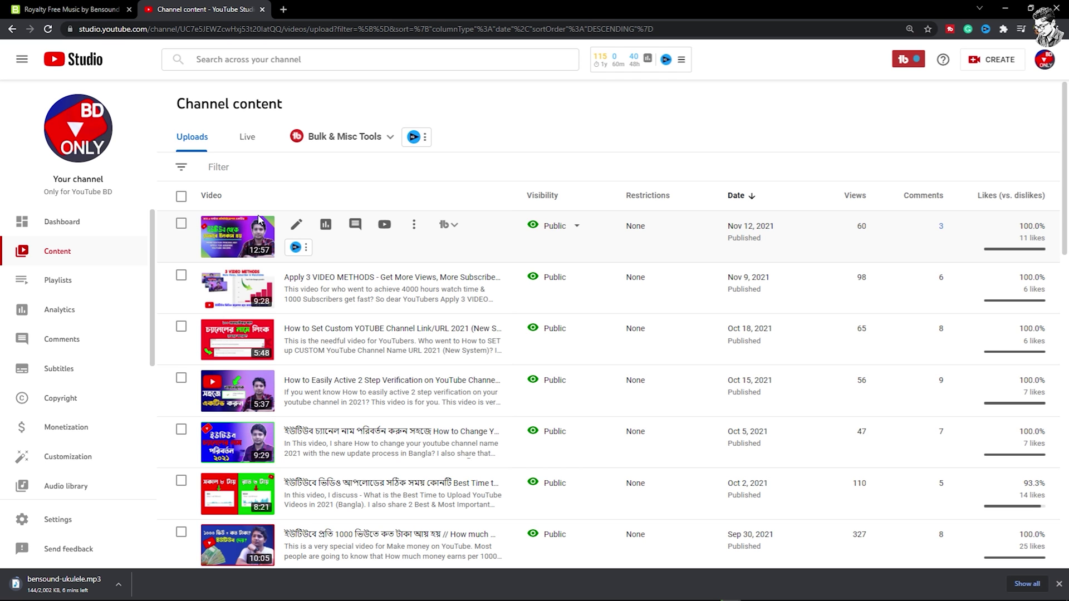
# Step: Copy the Bensound credit line again, then open the newest upload's details page
pyautogui.click(95, 10)
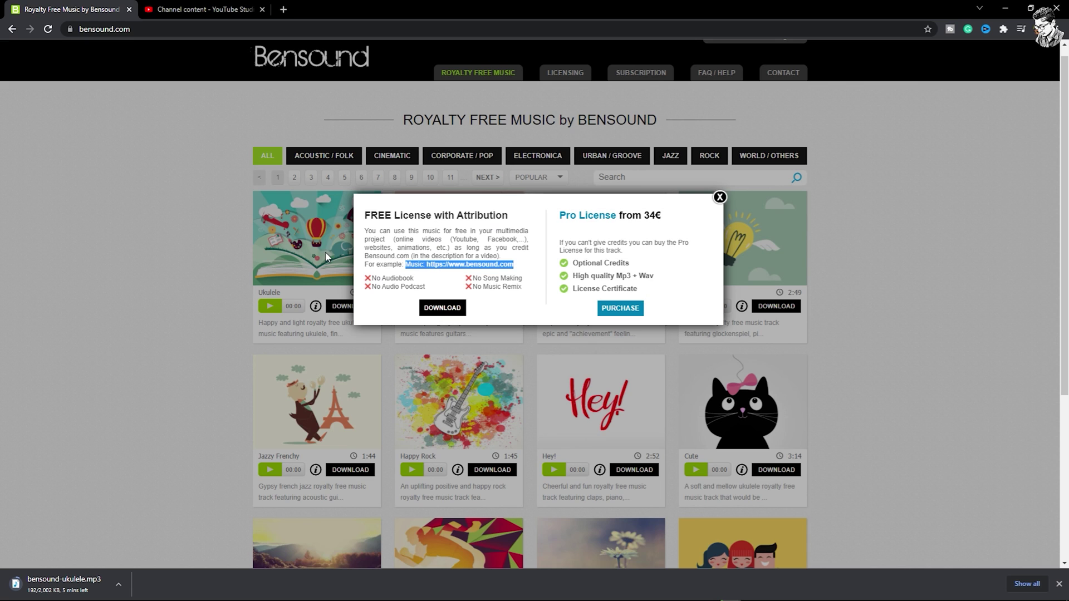
pyautogui.rightClick(425, 264)
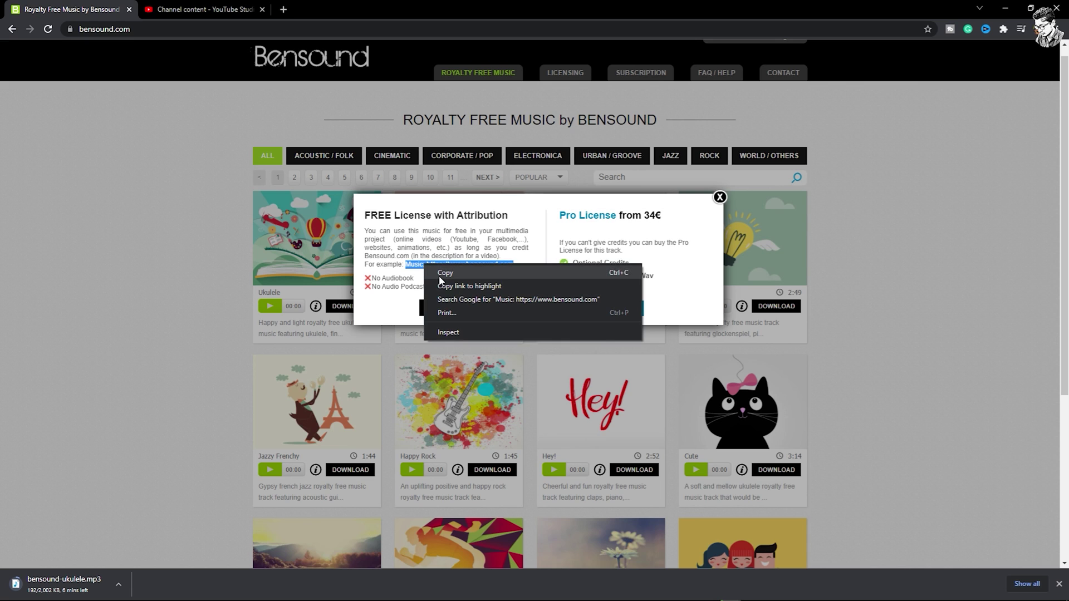
pyautogui.click(444, 273)
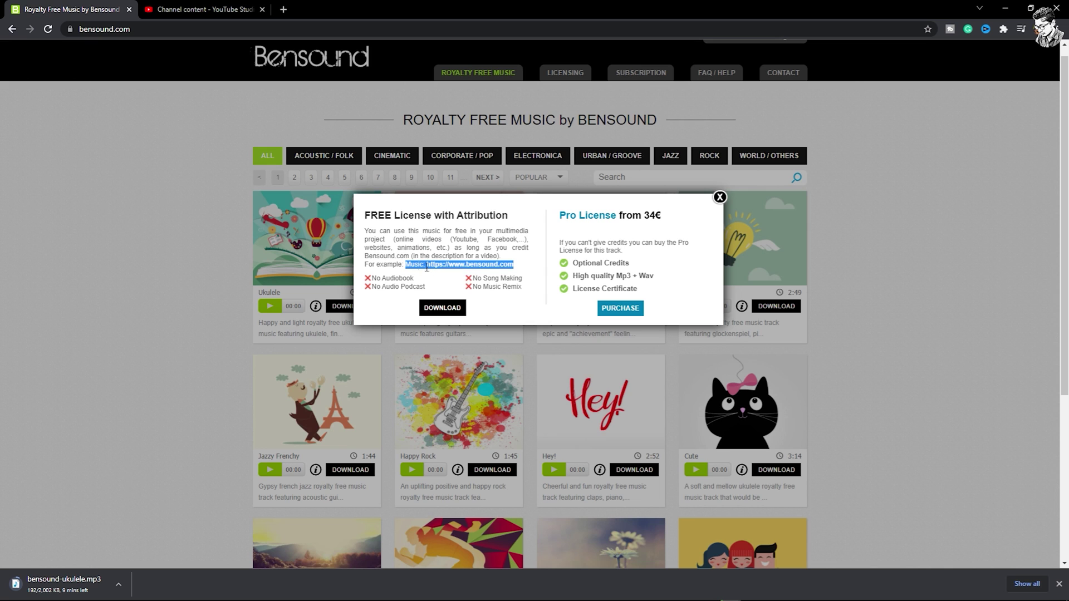
pyautogui.click(186, 9)
pyautogui.click(293, 223)
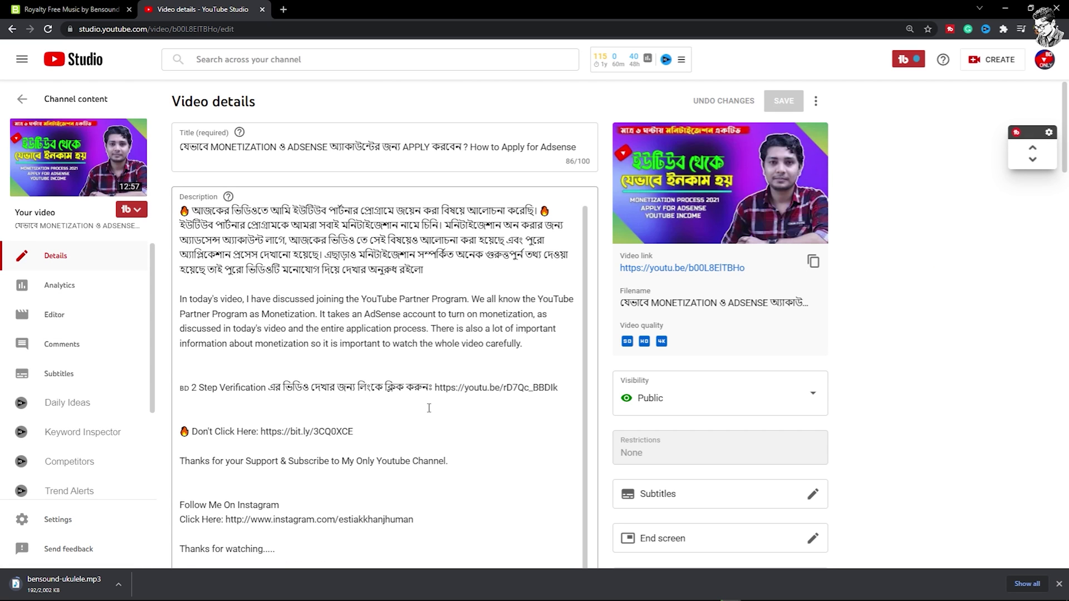
# Step: Paste the Bensound credit on a new line below the Ikson credit in the description
pyautogui.scroll(-2, 374, 448)
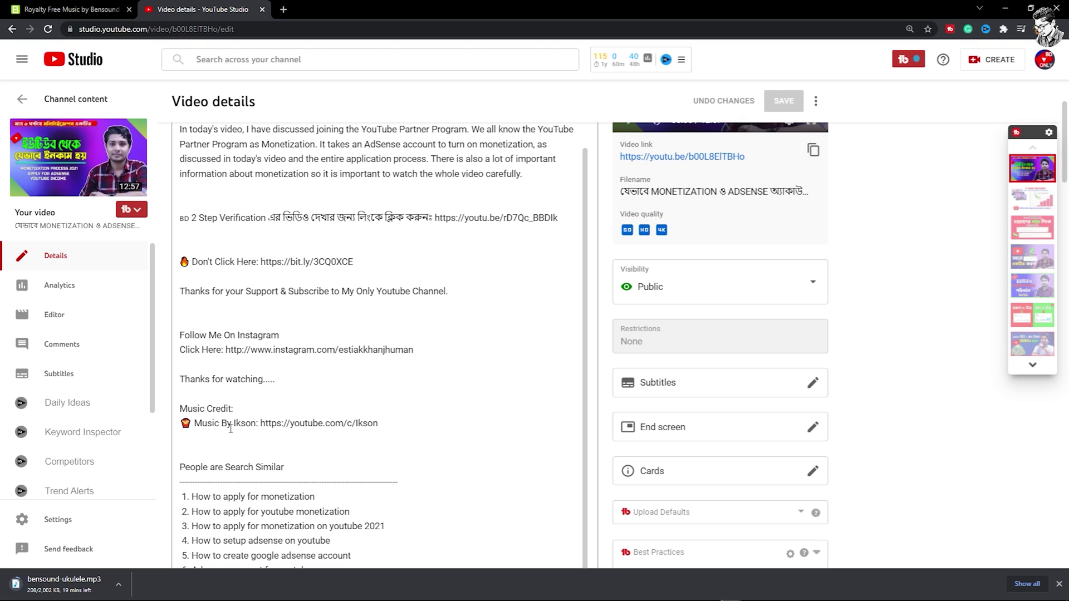
pyautogui.click(383, 423)
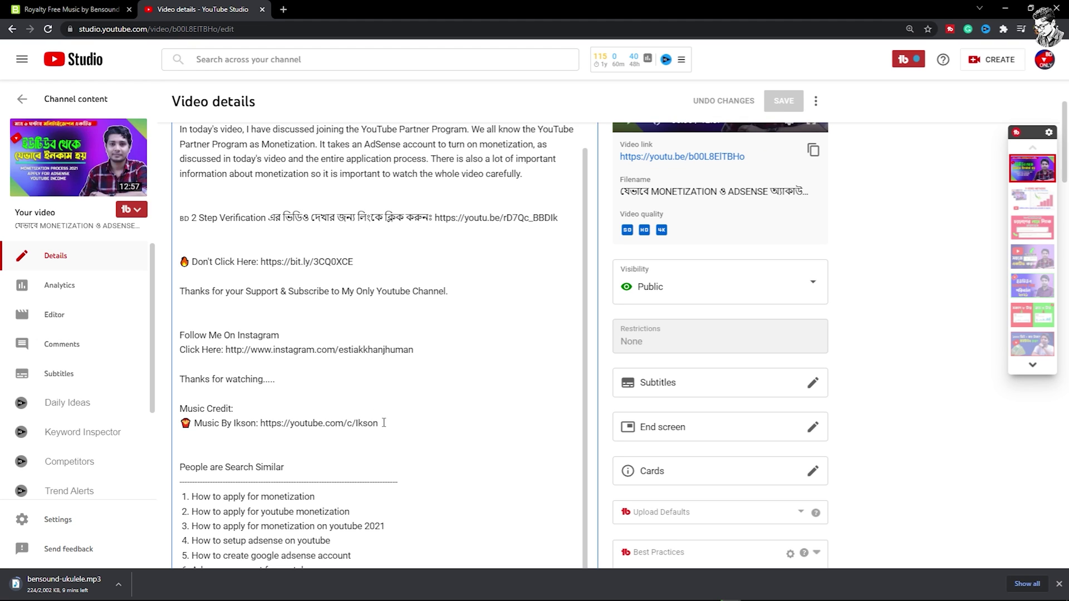
pyautogui.press('Return')
pyautogui.hotkey('ctrl', 'v')
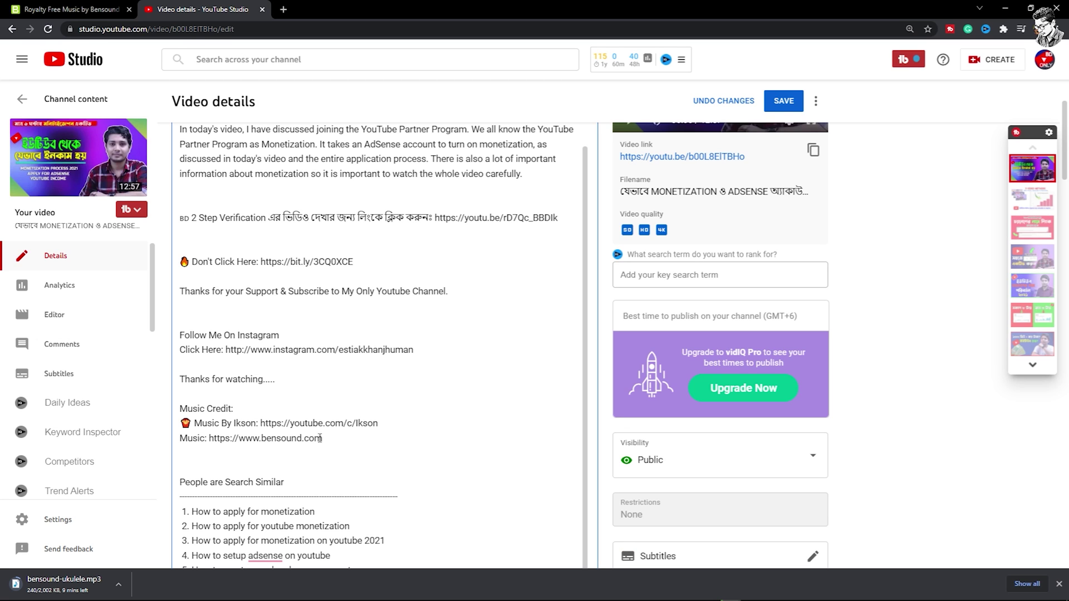
# Step: Delete the pasted credit and its empty line, then return to the Bensound tab
pyautogui.moveTo(334, 440); pyautogui.dragTo(181, 444)
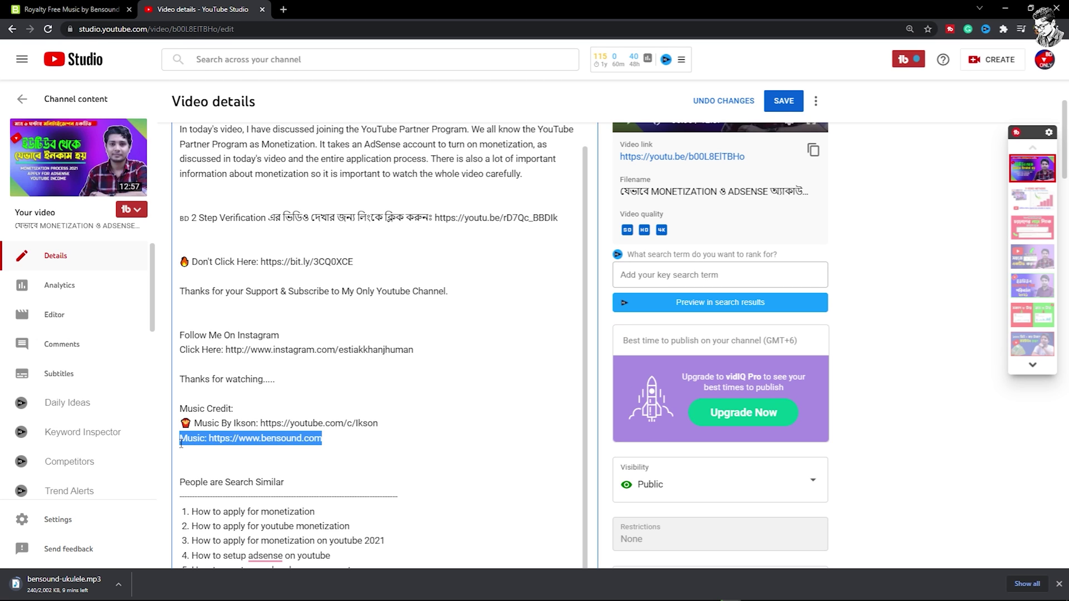
pyautogui.press('BackSpace')
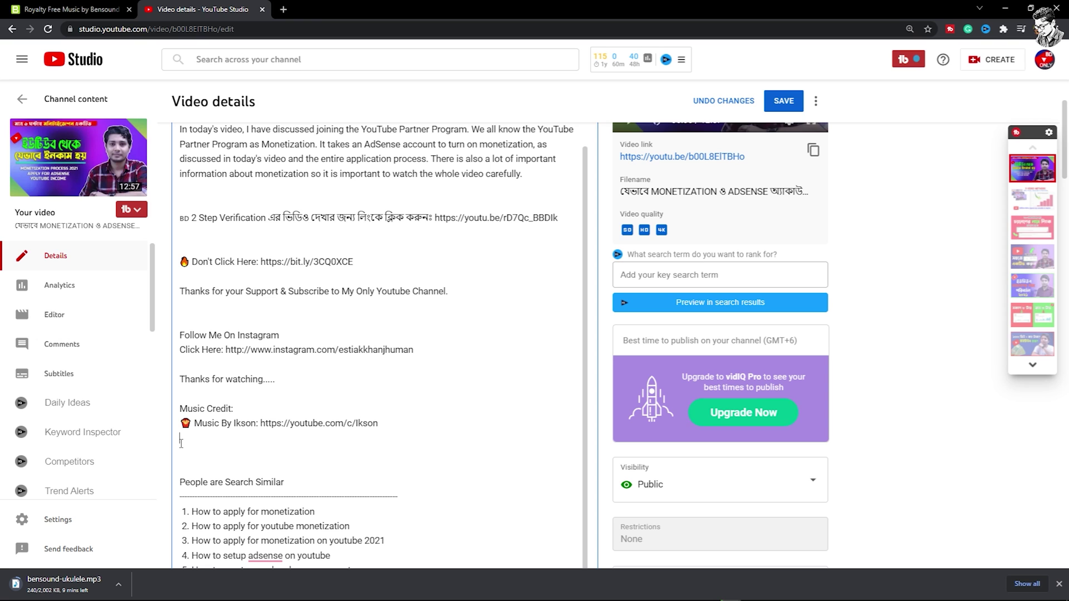
pyautogui.press('BackSpace')
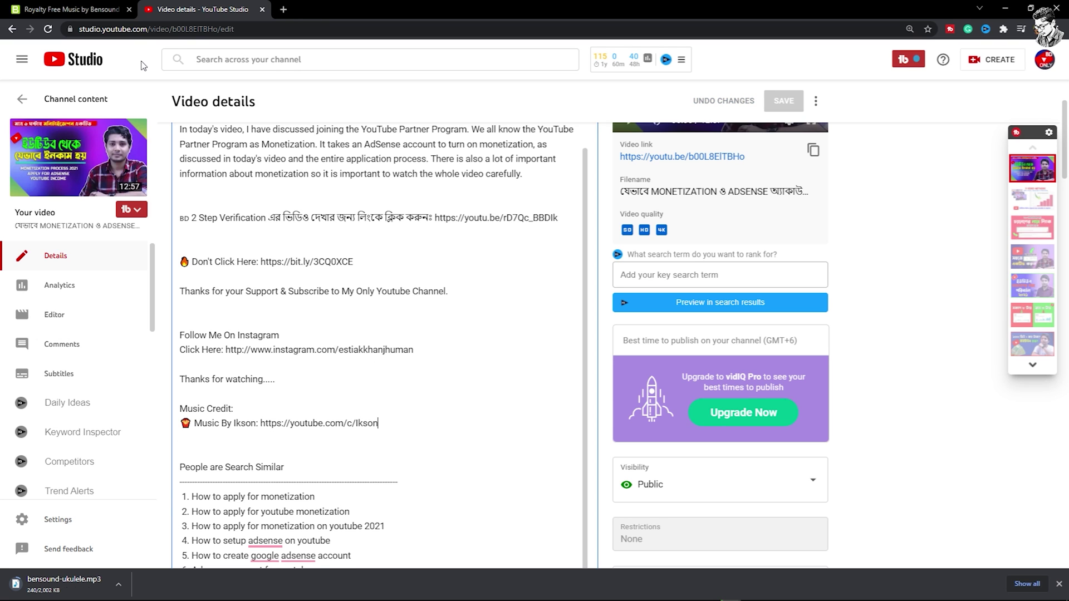
pyautogui.click(67, 8)
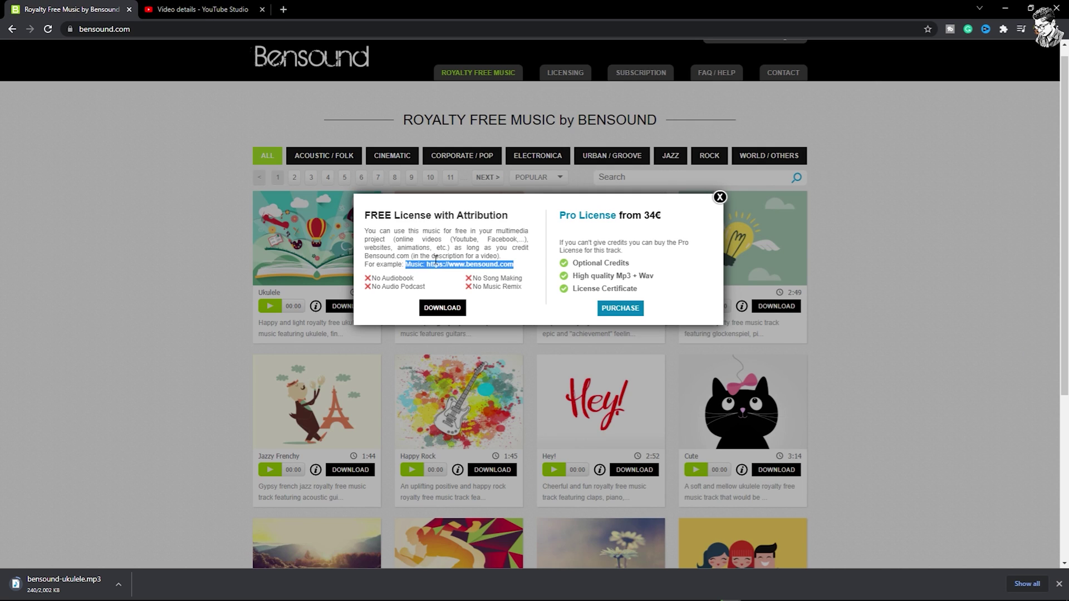